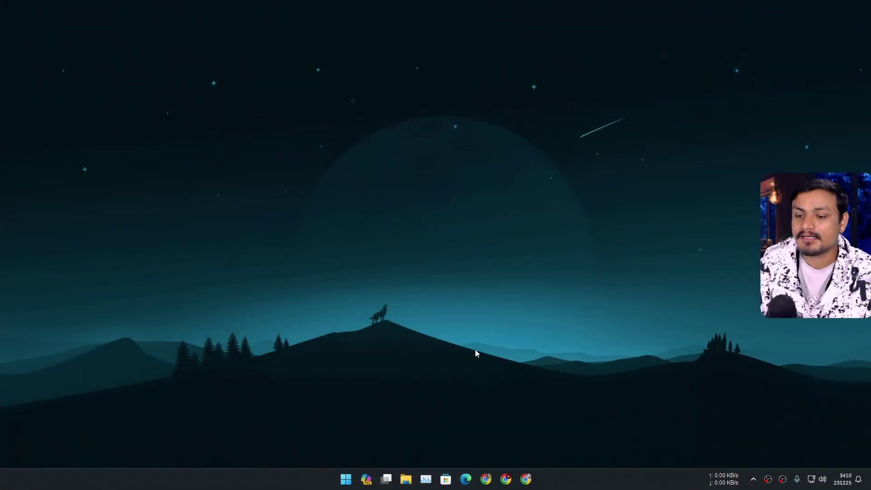
- Ask Copilot "Tell me a joke" by voice typing, read the reply, then close the pane
click(366, 479)
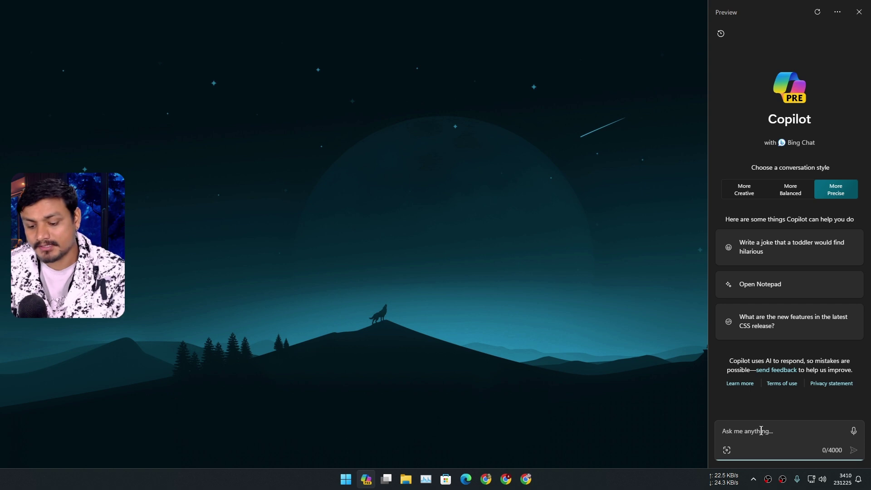
key(super+h)
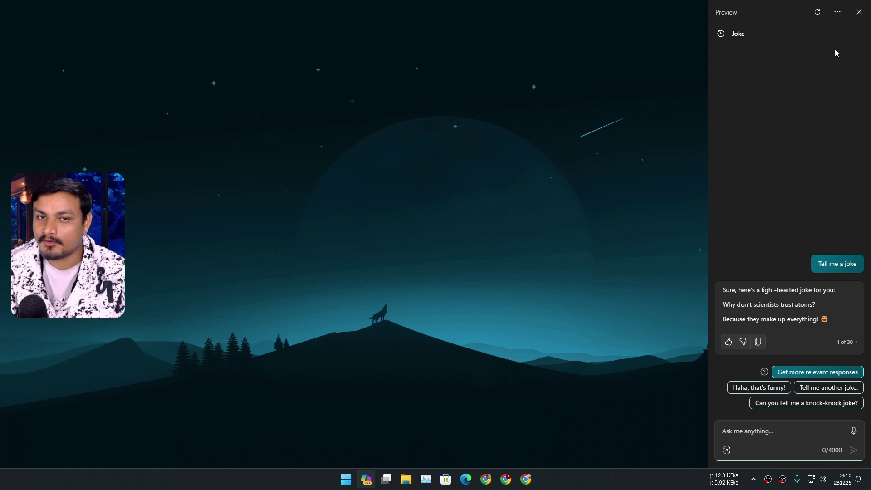
click(859, 14)
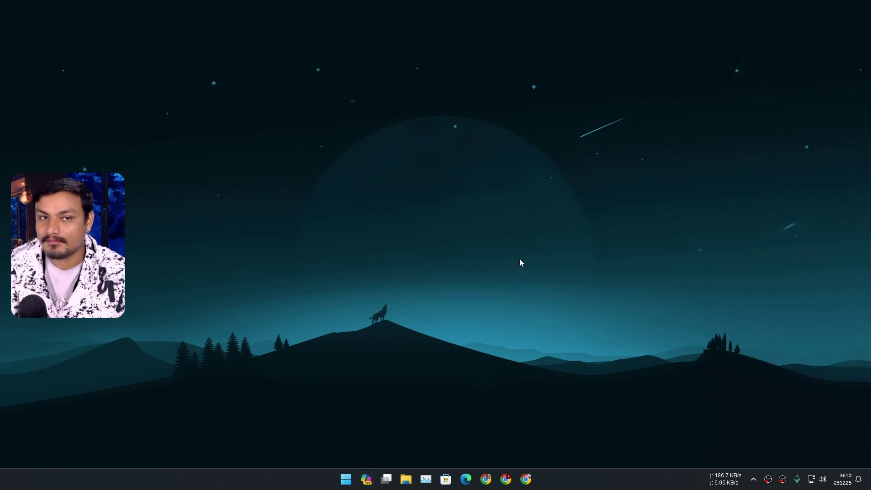
- Open the downloaded .jpg from the Downloads folder in Photos and enter its crop editor
key(super+e)
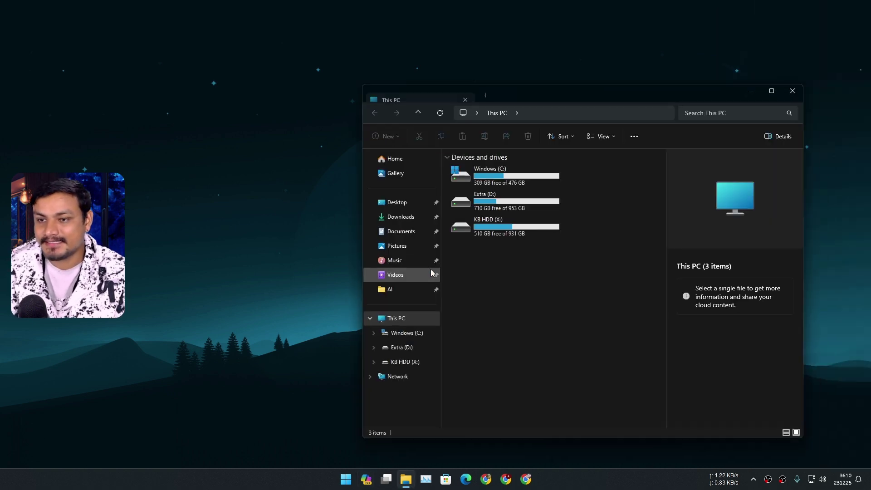
click(401, 216)
double_click(517, 181)
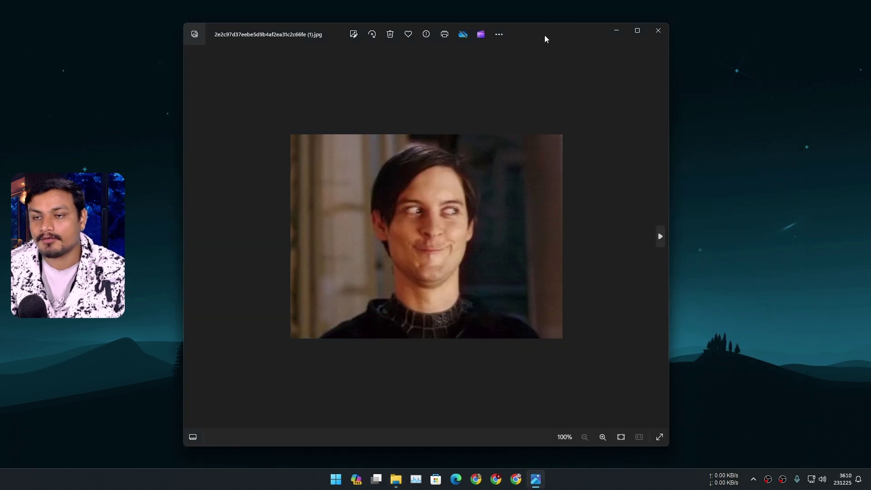
drag(538, 32, 514, 31)
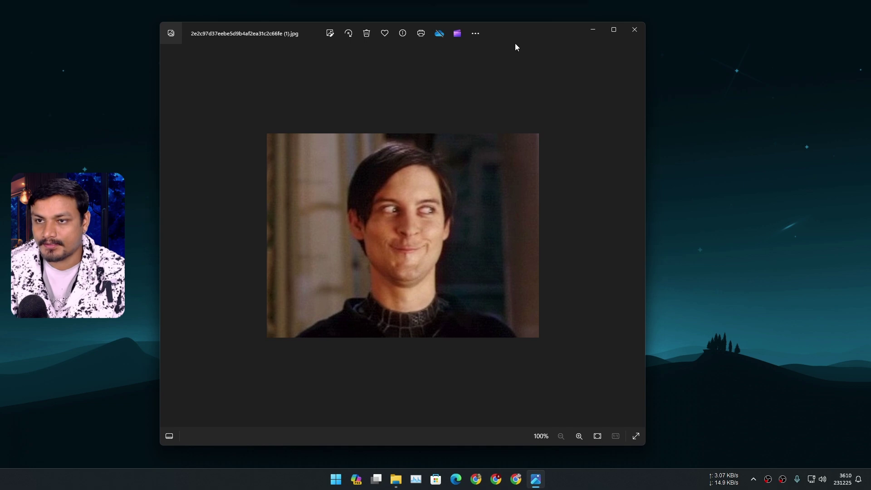
click(330, 36)
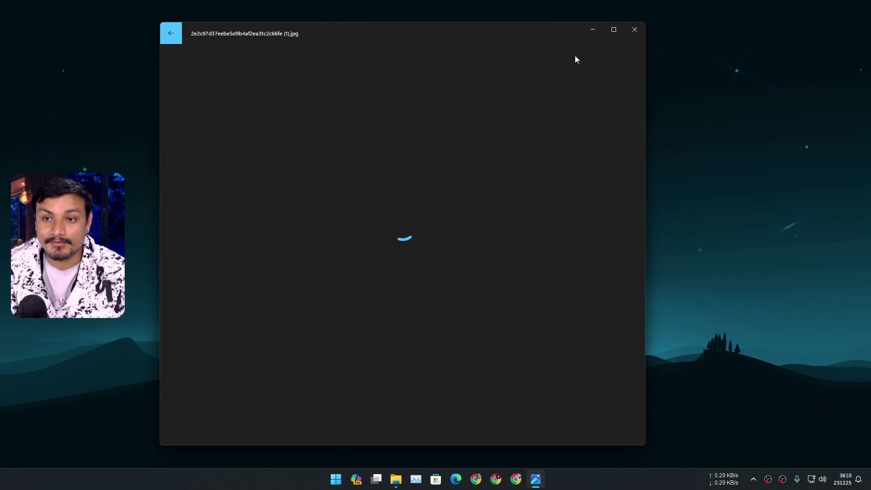
- Maximize the Photos editor and preview the photo's background blurred at intensity 50
click(613, 30)
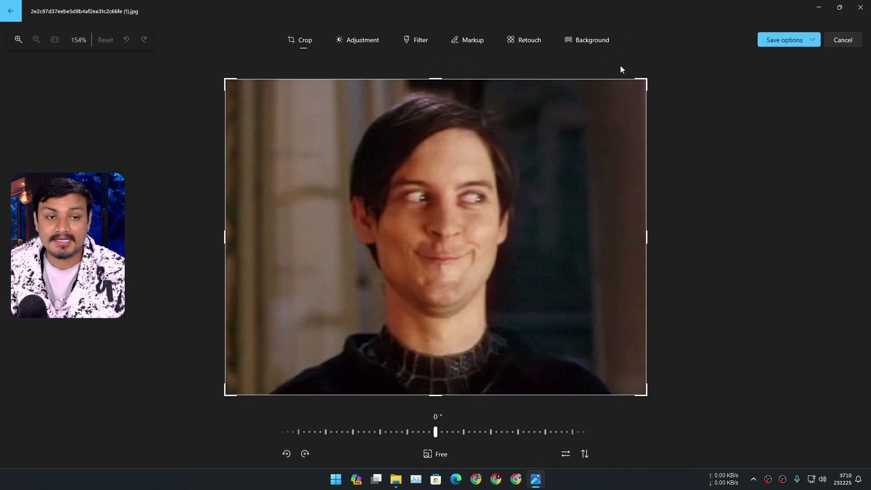
click(587, 41)
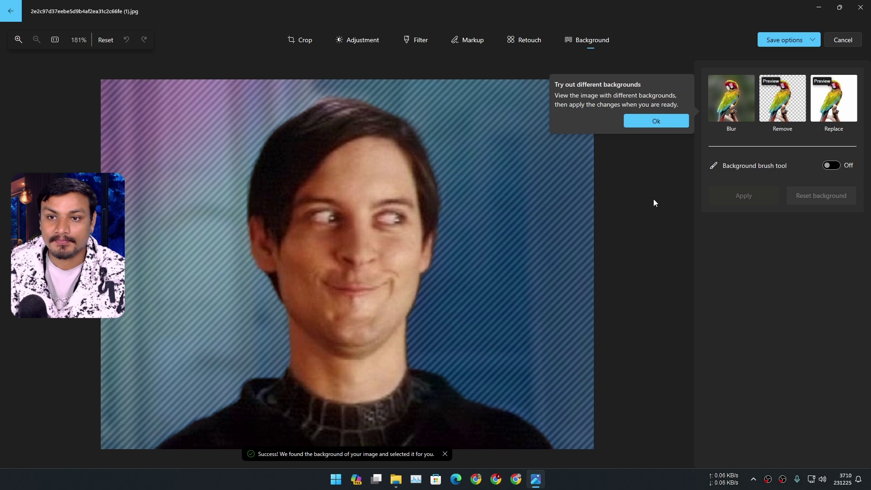
click(656, 120)
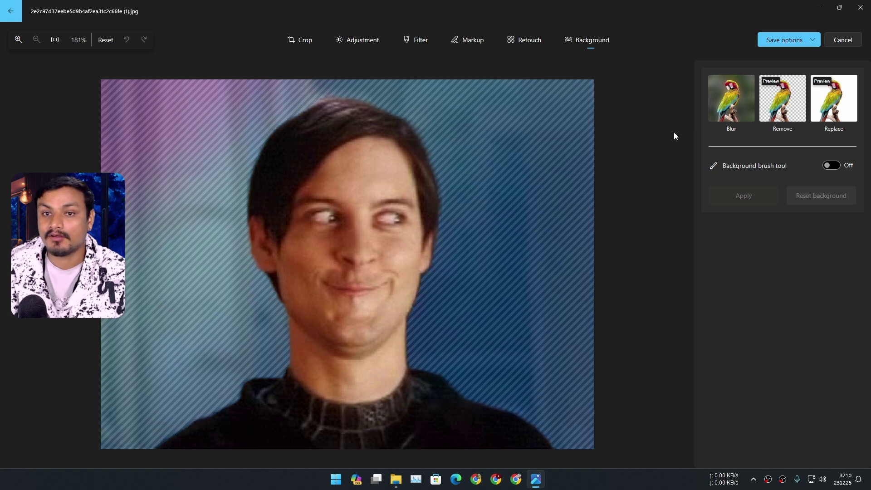
click(733, 103)
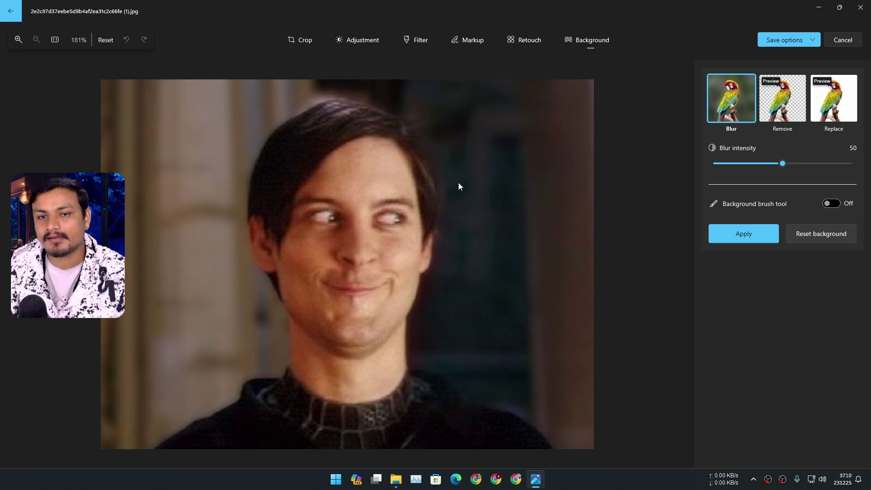
- Try a near-black replacement background, then apply plain background removal with the brush off
click(780, 107)
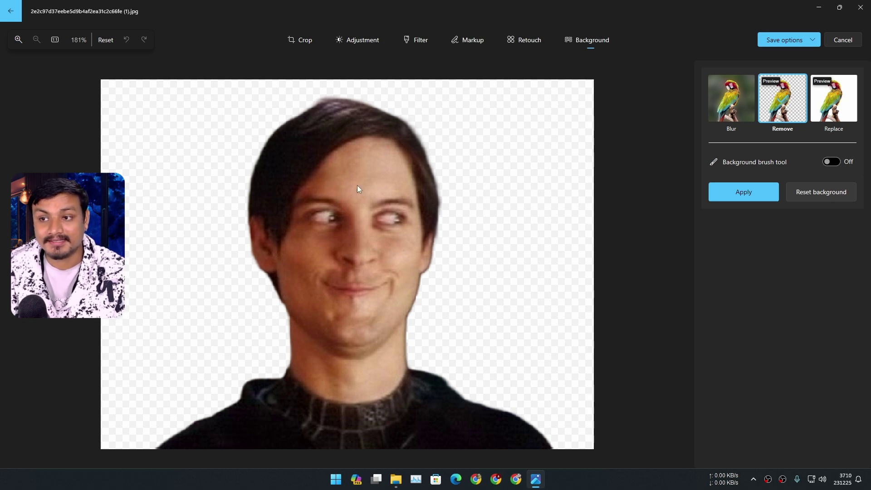
click(834, 114)
drag(835, 180, 740, 234)
click(782, 99)
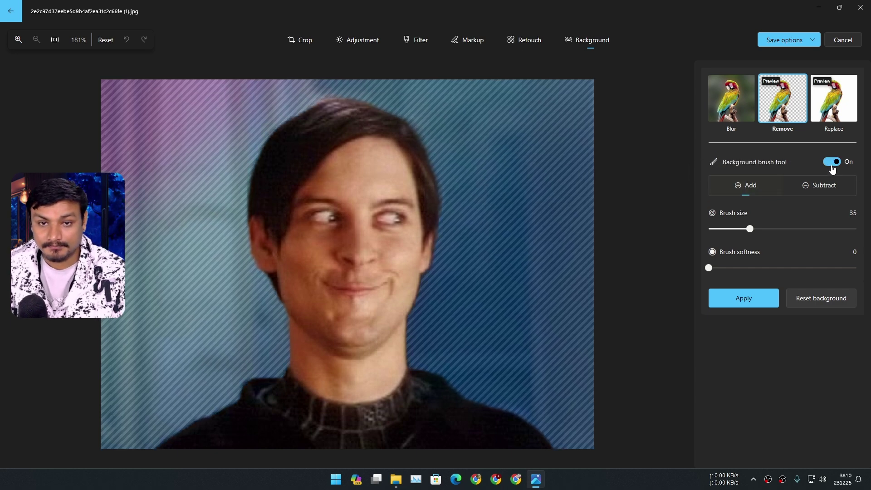
click(832, 162)
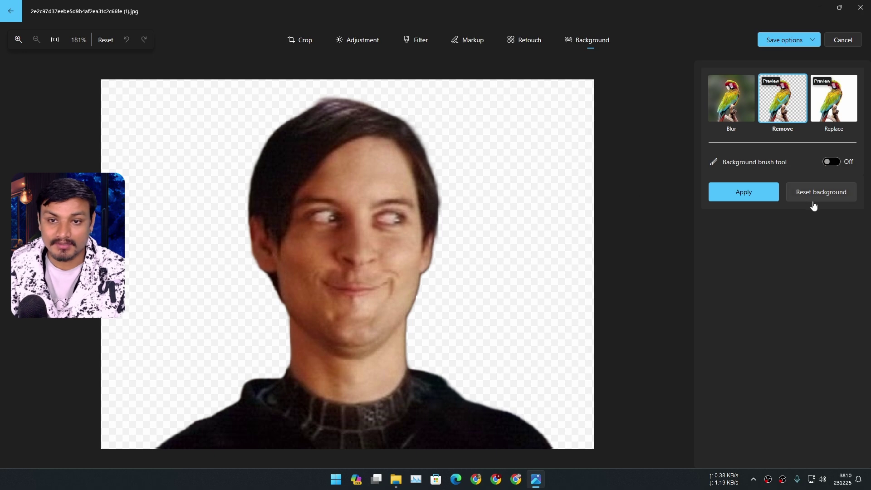
click(753, 195)
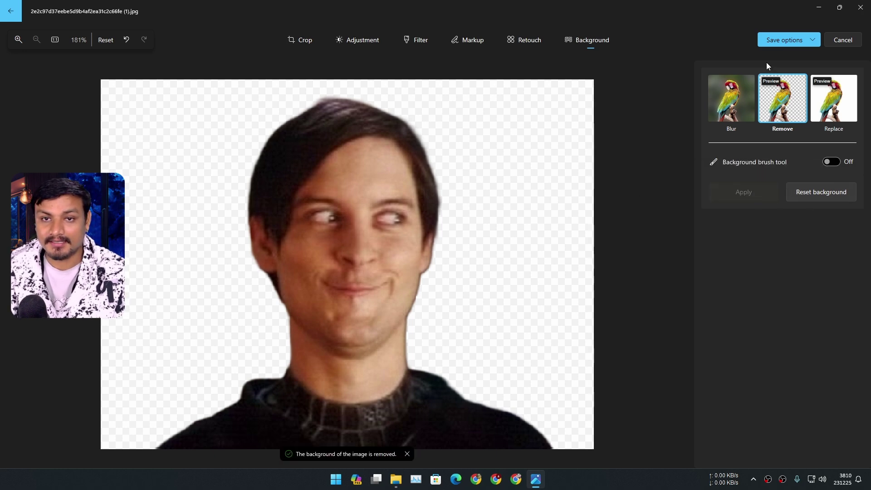
- Save the transparent cut-out as a PNG copy and check it in Downloads
click(812, 39)
click(793, 59)
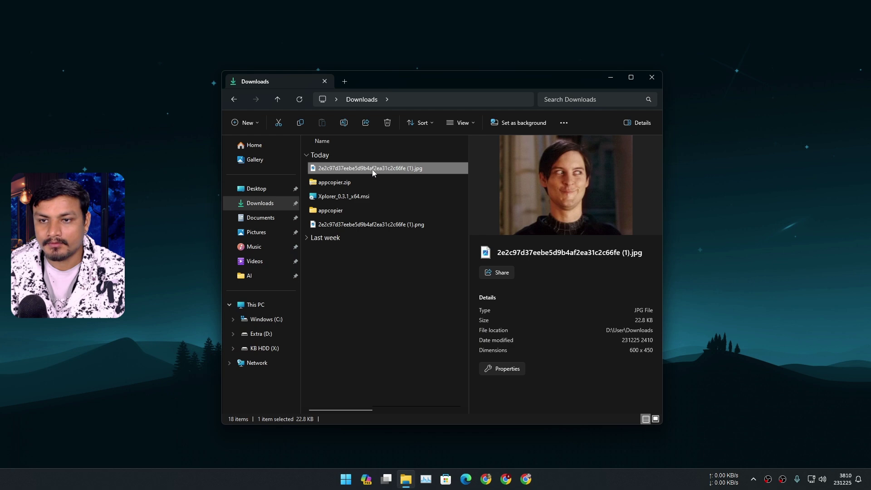
click(379, 223)
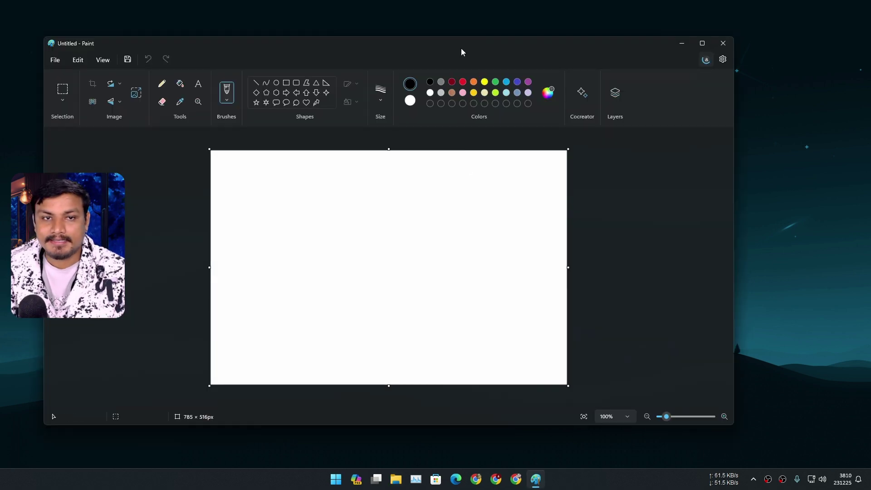
drag(462, 49, 536, 44)
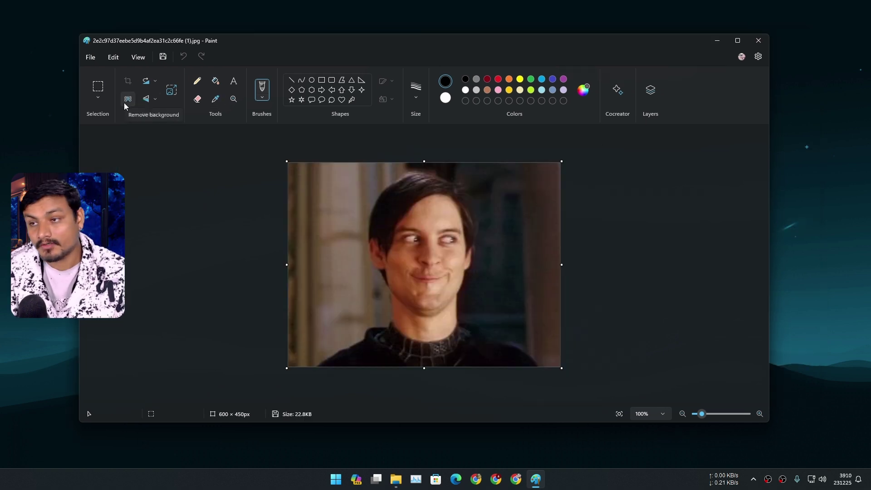
- Remove the background of the 600 × 450 photo with Paint's Remove background
click(125, 103)
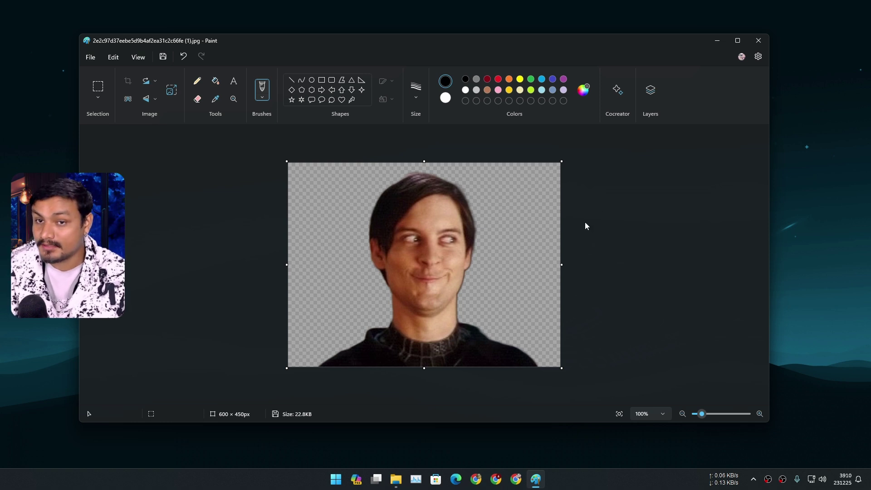
- Generate Anime-style Cocreator images from the prompt "cat riding a horse"
click(617, 93)
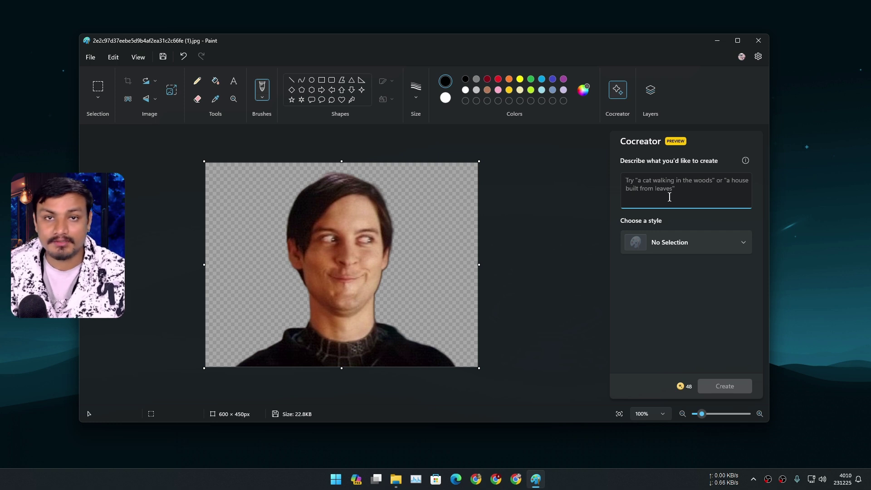
text(cat riding a horse)
click(680, 242)
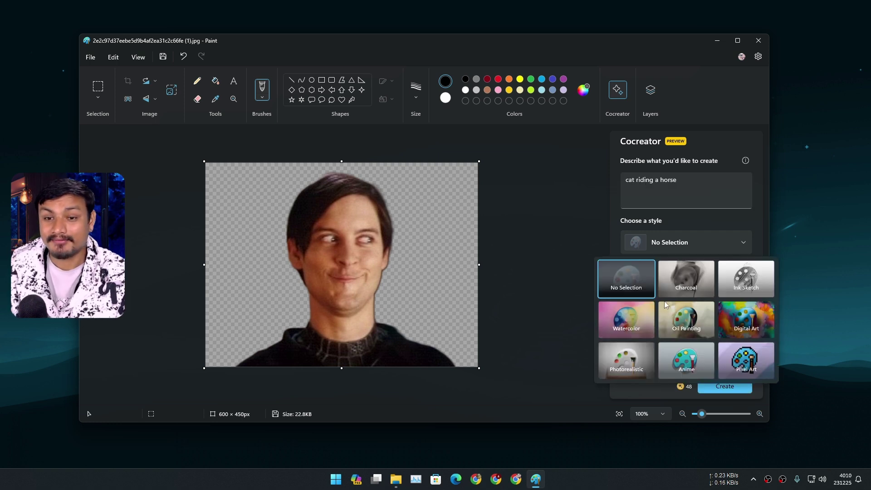
click(688, 363)
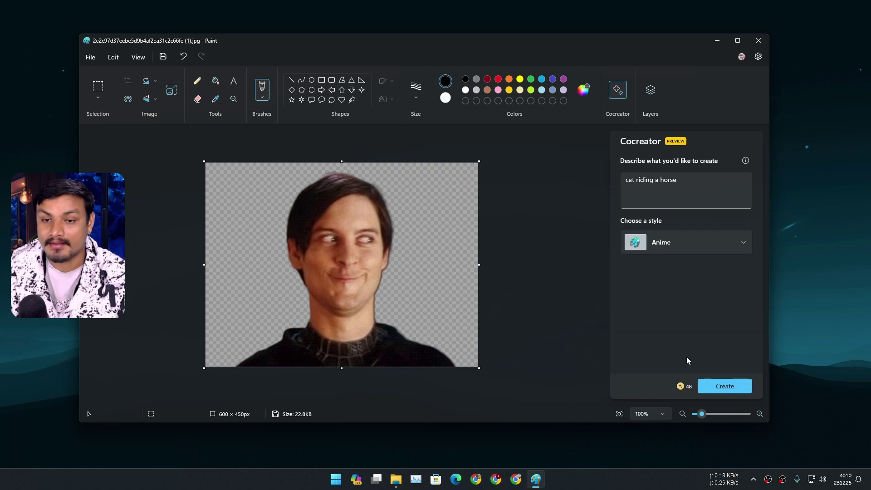
click(722, 390)
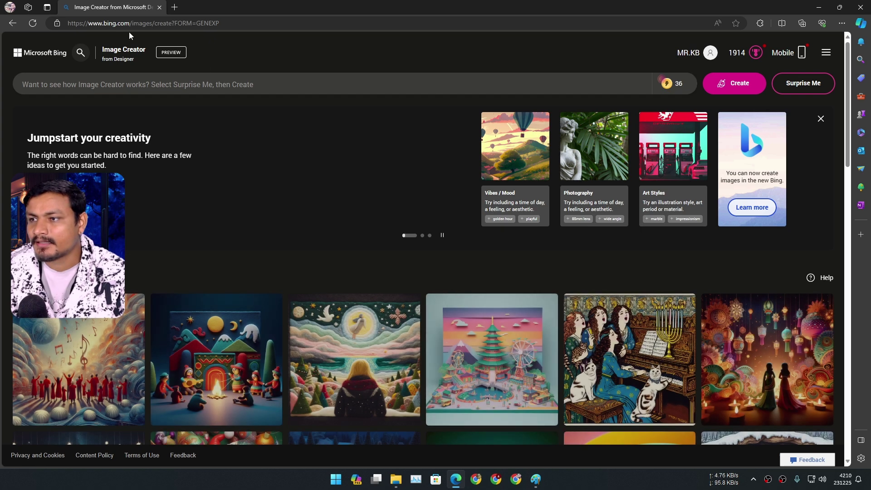
- Focus the Bing Image Creator prompt box, then close Edge to return to Paint
click(273, 86)
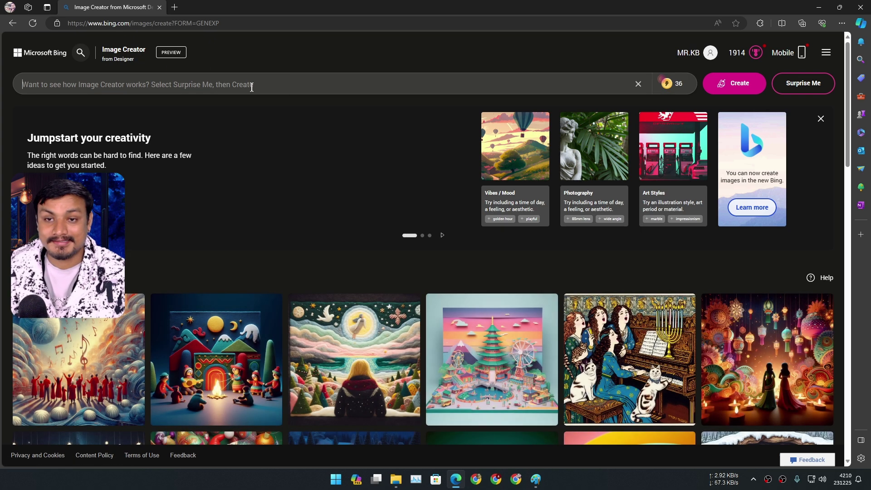
click(363, 181)
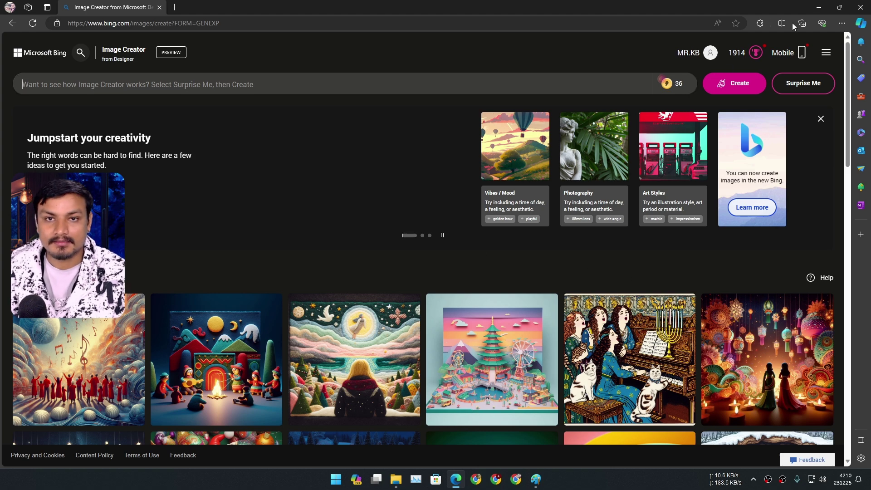
click(860, 6)
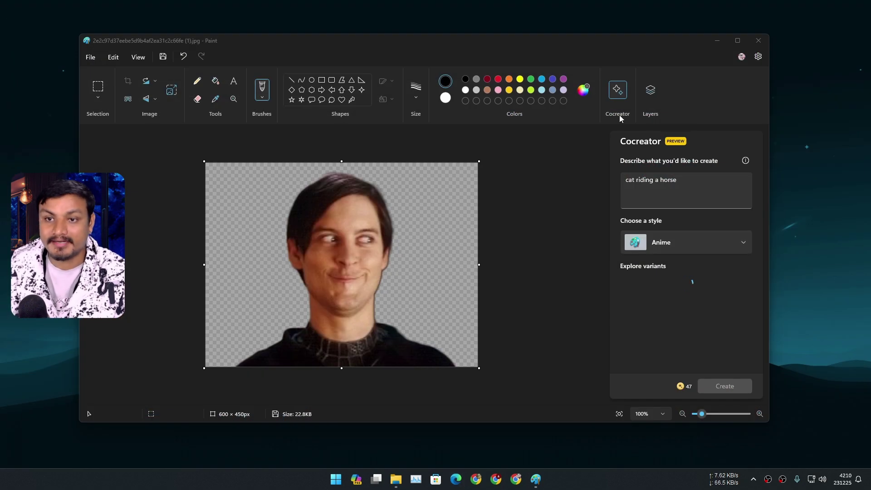
- Keep the Anime style and place the first cat-on-horse variant on the canvas
click(674, 245)
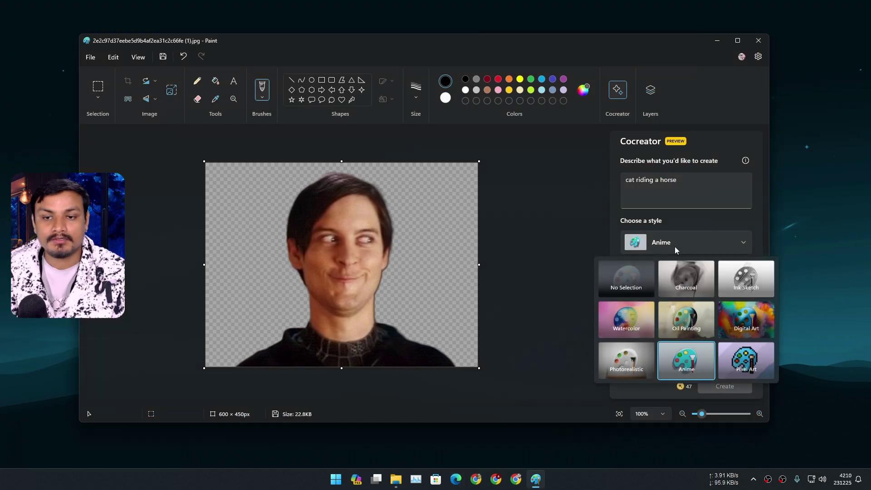
click(687, 227)
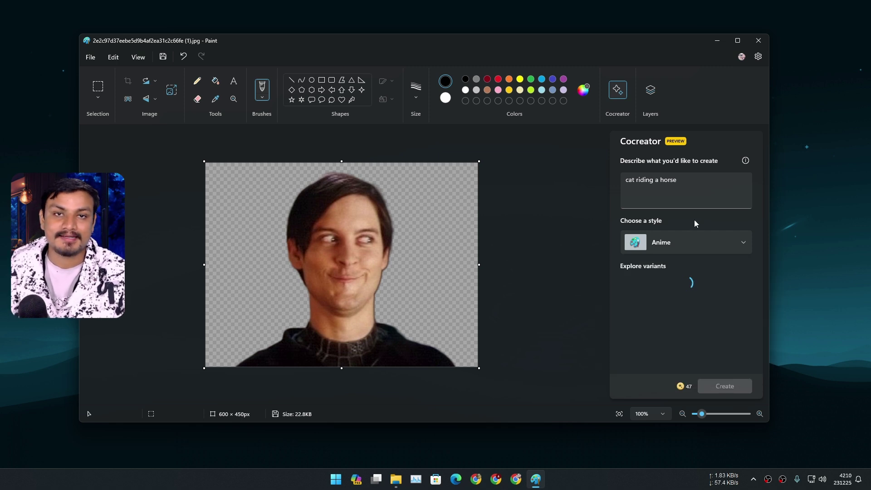
scroll(574, 275, up, 1)
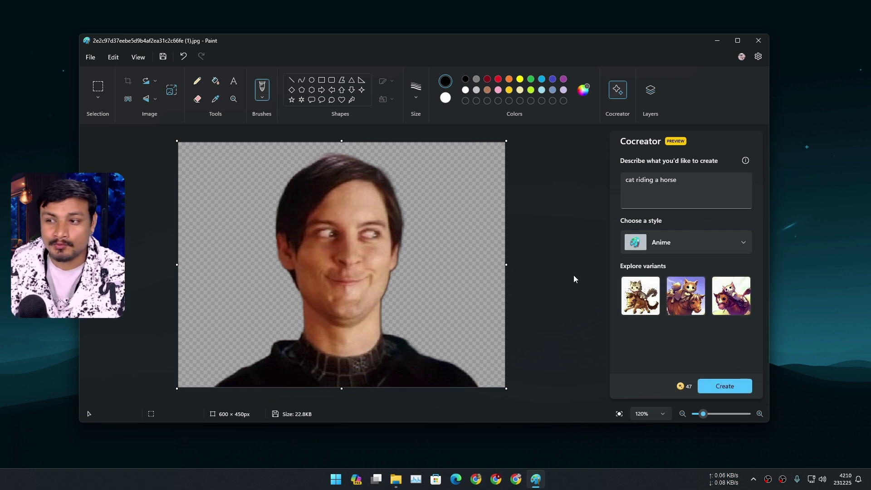
click(637, 288)
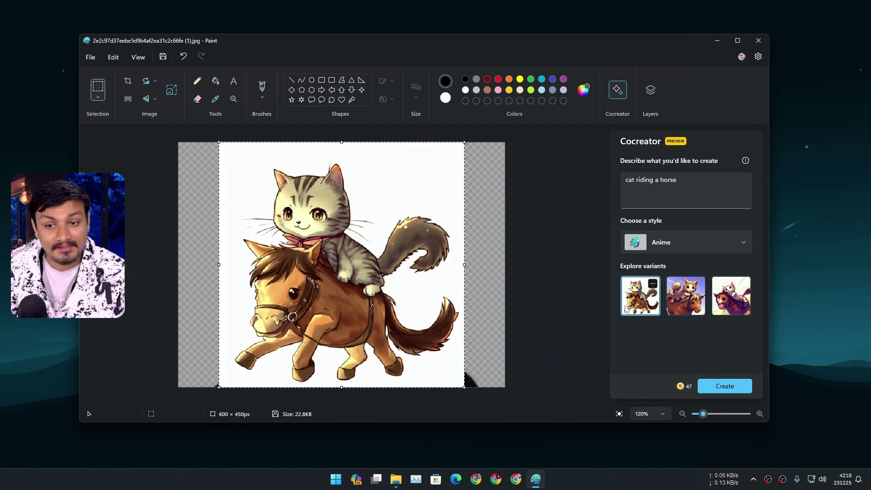
- Compare the other two variants, settle on the tabby cat, and quit Paint
click(685, 302)
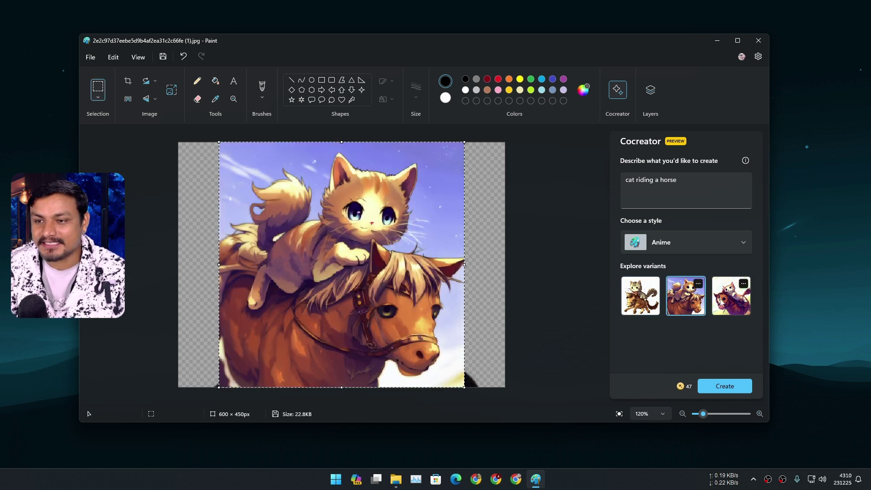
click(722, 303)
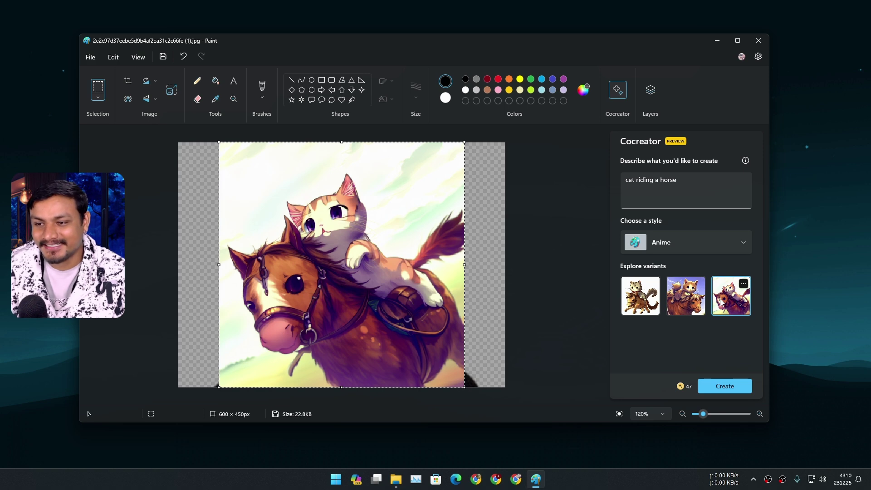
click(681, 308)
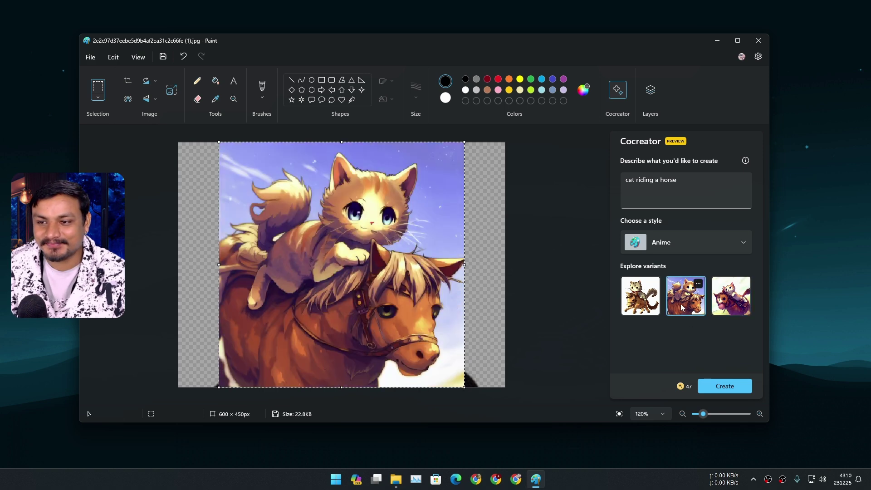
click(657, 308)
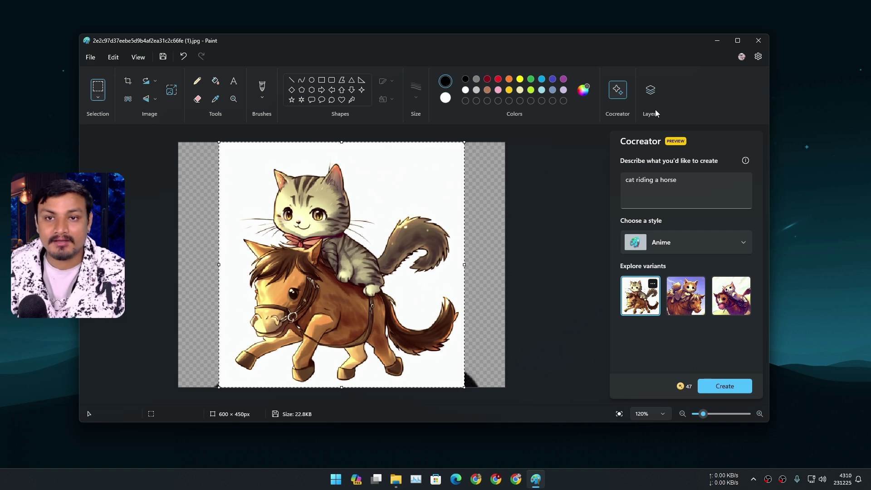
click(758, 40)
- Snip the Wikipedia page's search box and sister-project links as a new rectangular capture
drag(405, 107, 419, 121)
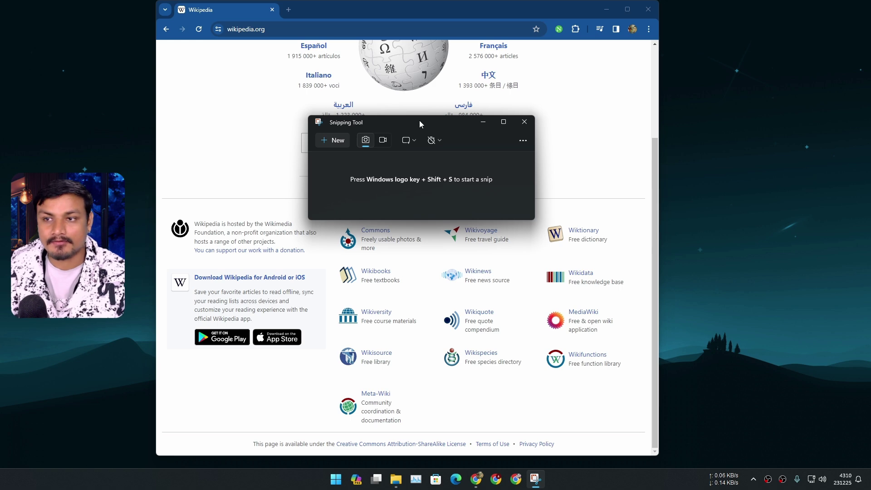
click(523, 140)
click(488, 162)
click(732, 121)
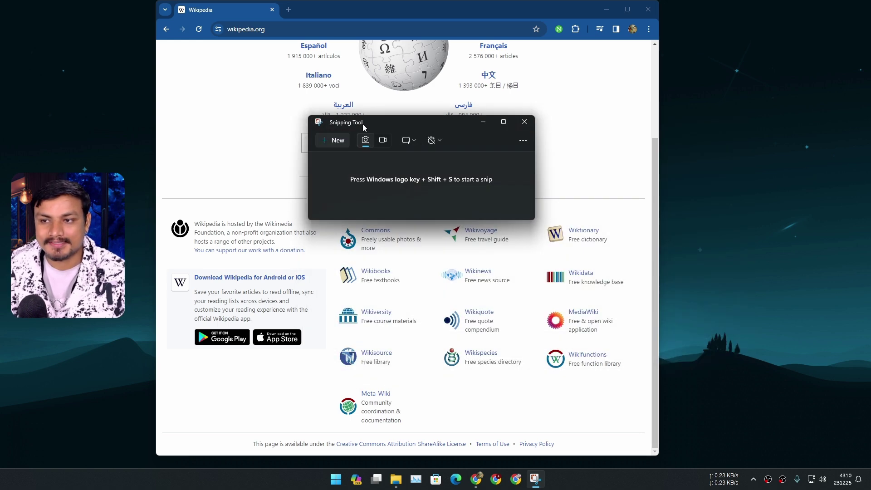
click(336, 143)
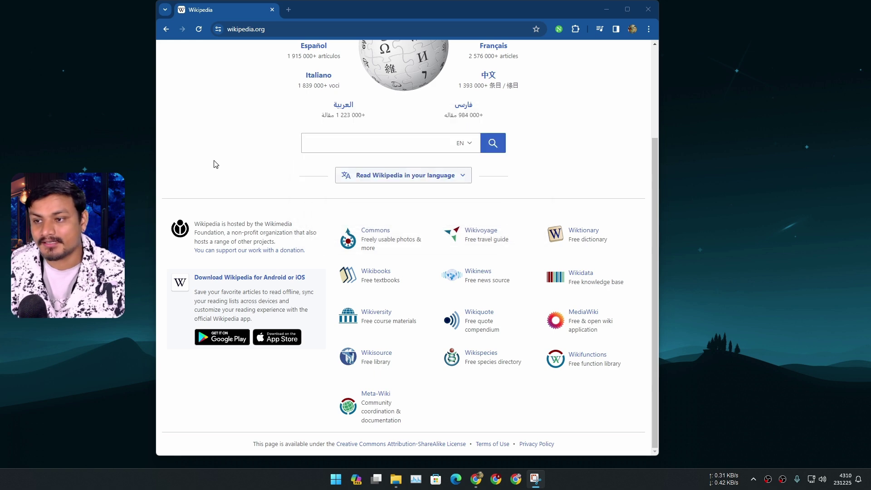
drag(199, 142, 605, 375)
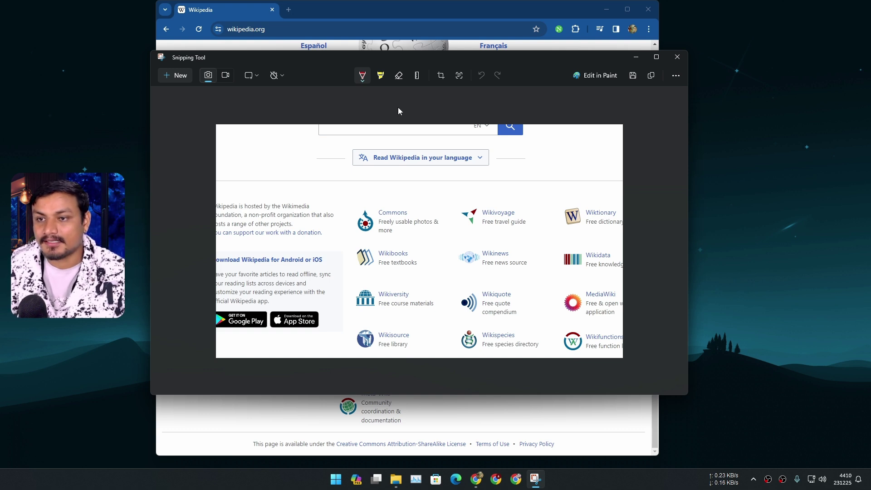
- Extract the snip's text and select the line 'Freely usable photos & more'
click(460, 76)
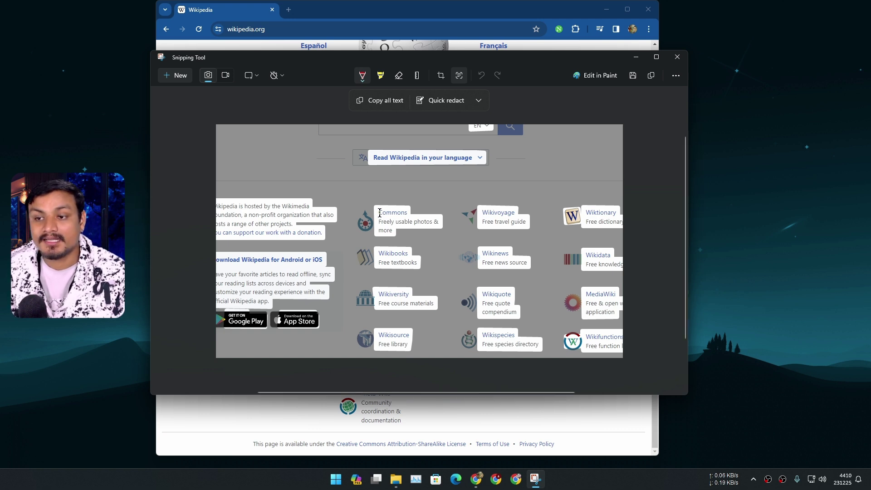
drag(379, 212, 397, 233)
click(431, 221)
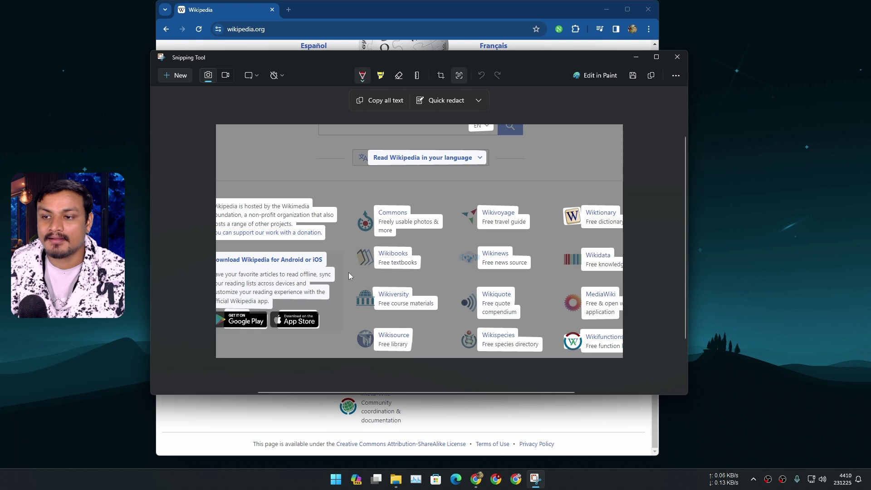
drag(379, 221, 393, 230)
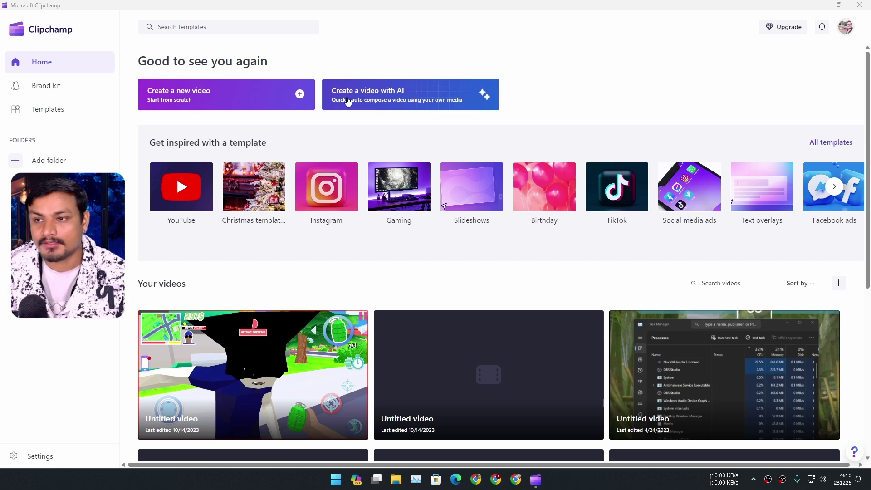
- Start an AI auto-composed video titled 'Meme maker' and bring up File Explorer alongside
click(377, 96)
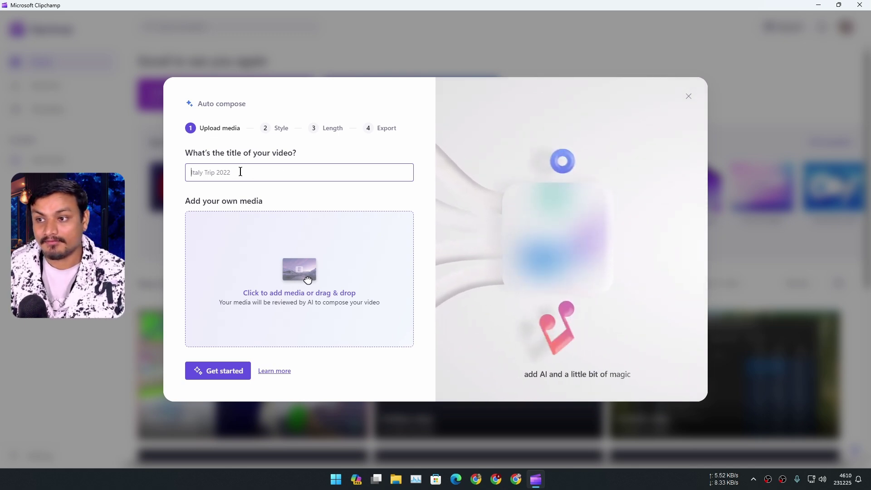
text(Me)
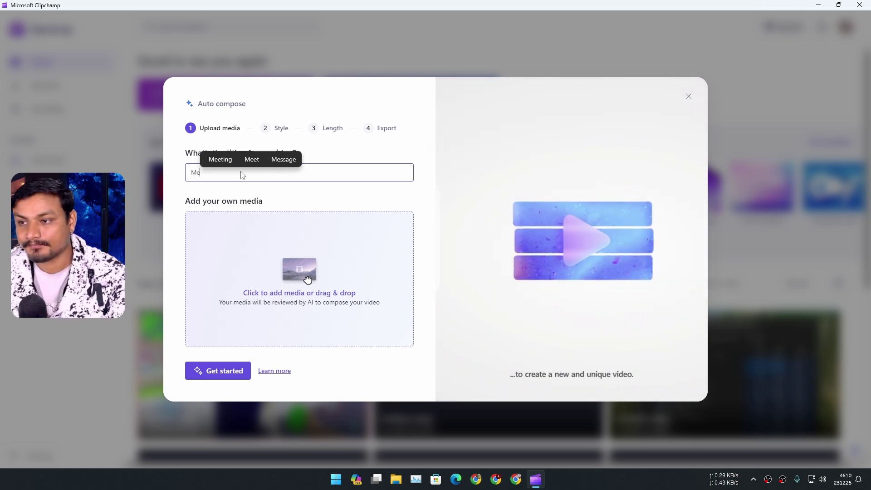
text(me maker)
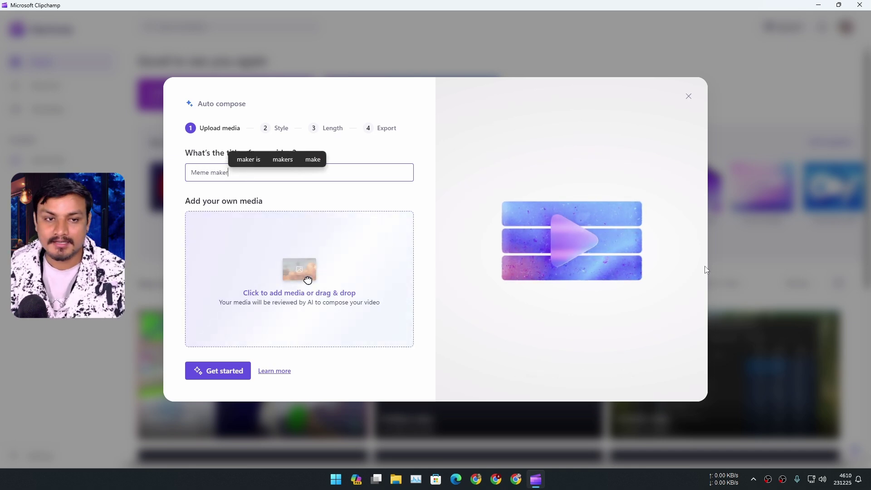
key(super+e)
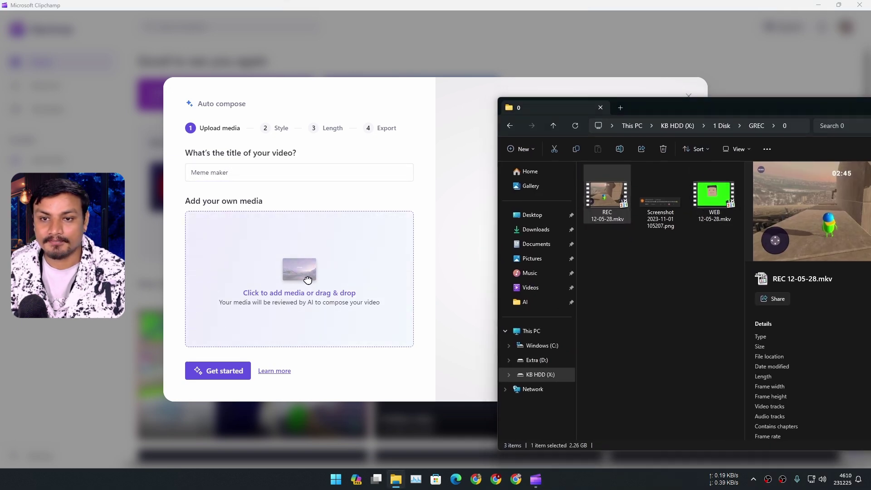
- Add the Downloads face photo and REC 12-05-28.mkv to the video's media and start composing
click(536, 229)
click(615, 209)
drag(307, 280, 285, 270)
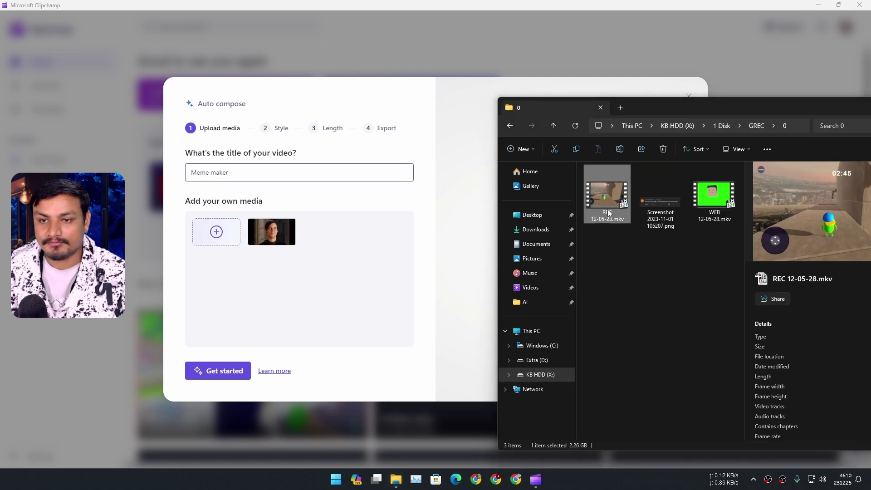
click(606, 198)
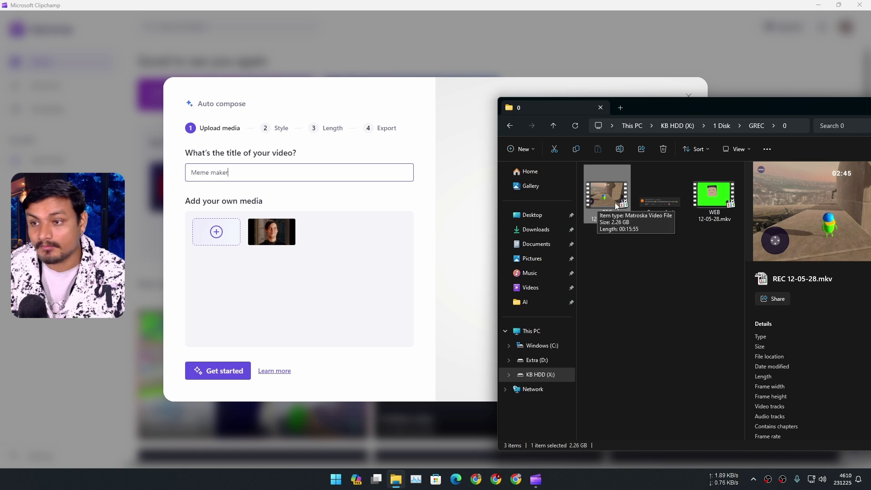
drag(605, 185, 223, 259)
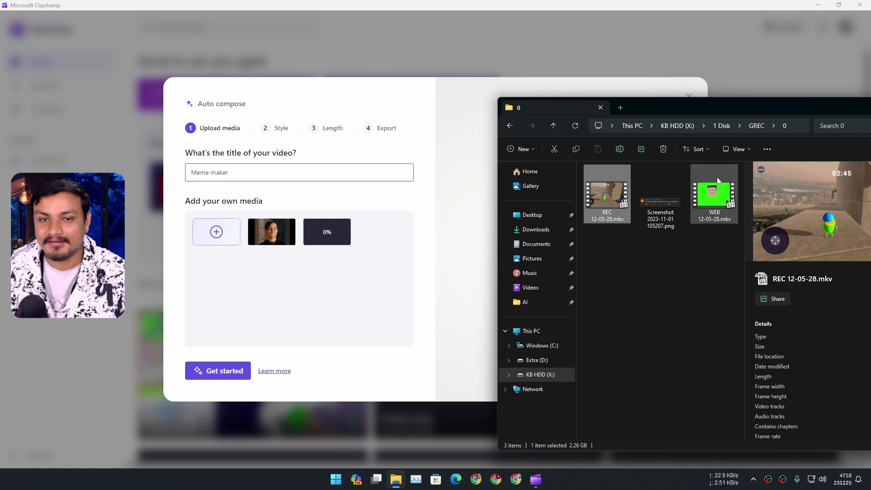
click(344, 283)
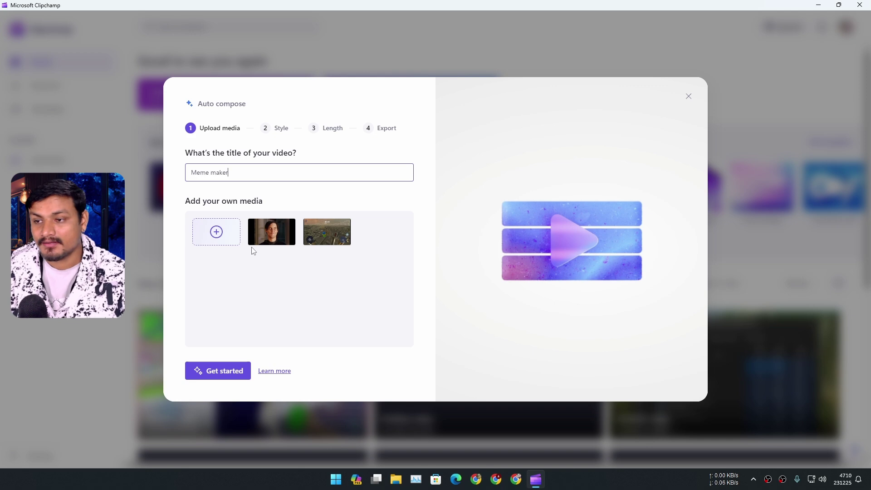
click(224, 372)
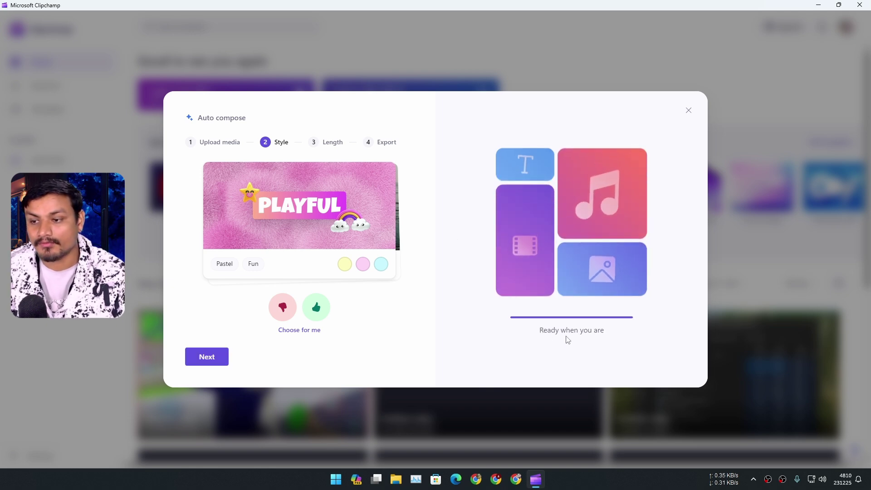
- Accept the Playful style and keep the video in Landscape, after trying Portrait
click(221, 360)
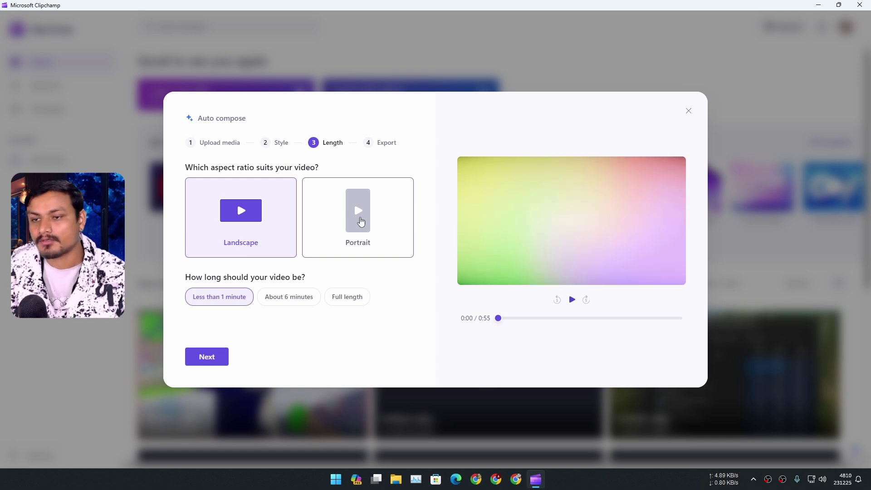
click(358, 229)
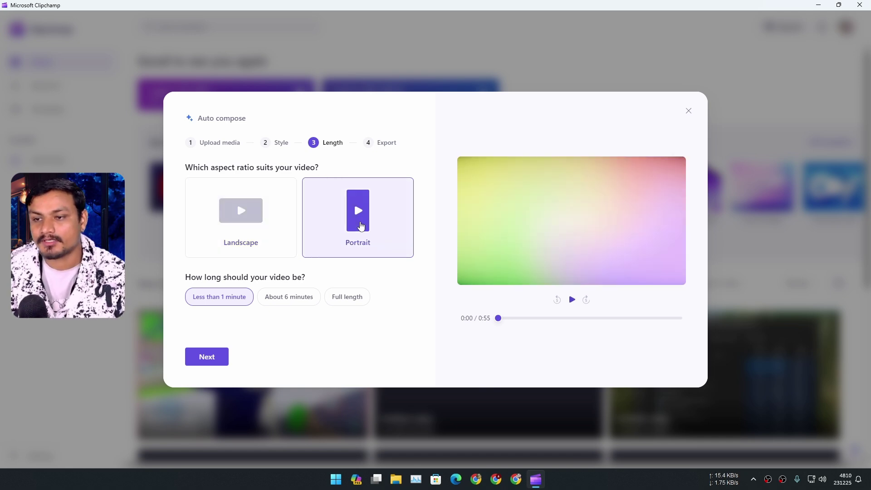
click(257, 235)
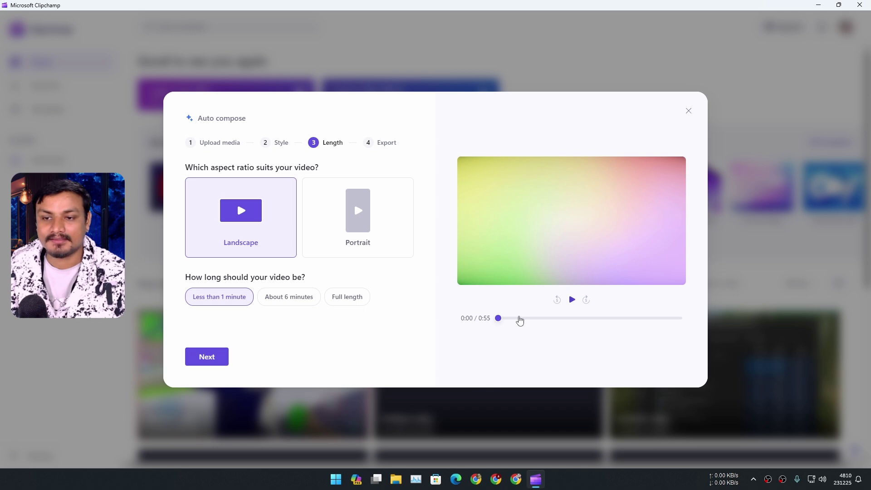
- Play the 0:55 Meme maker preview, scrubbing to 0:34 and 0:39, then exit auto compose
click(572, 301)
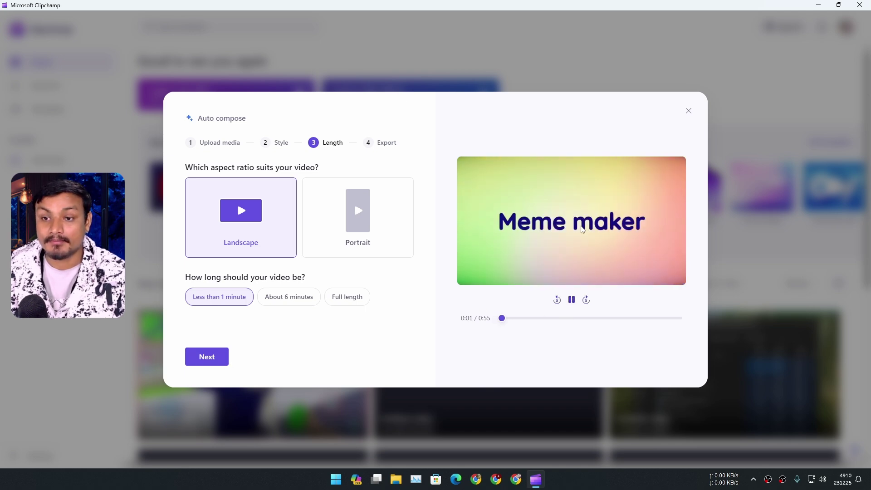
click(816, 480)
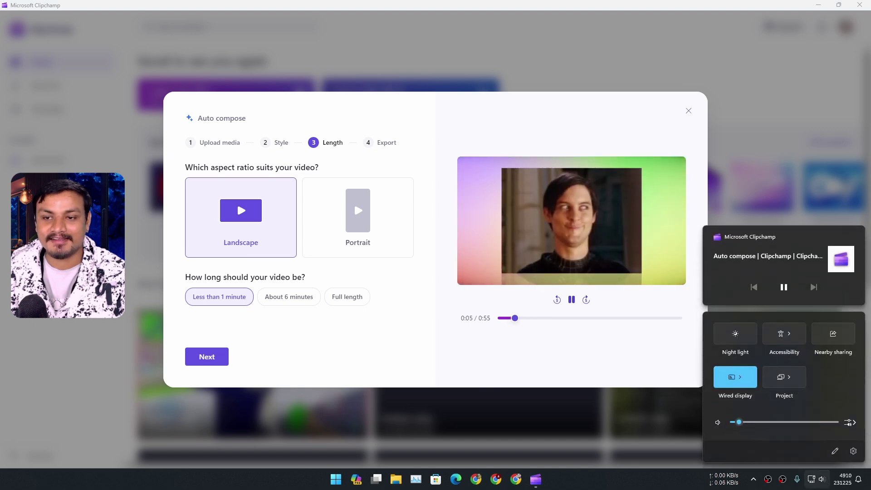
click(694, 308)
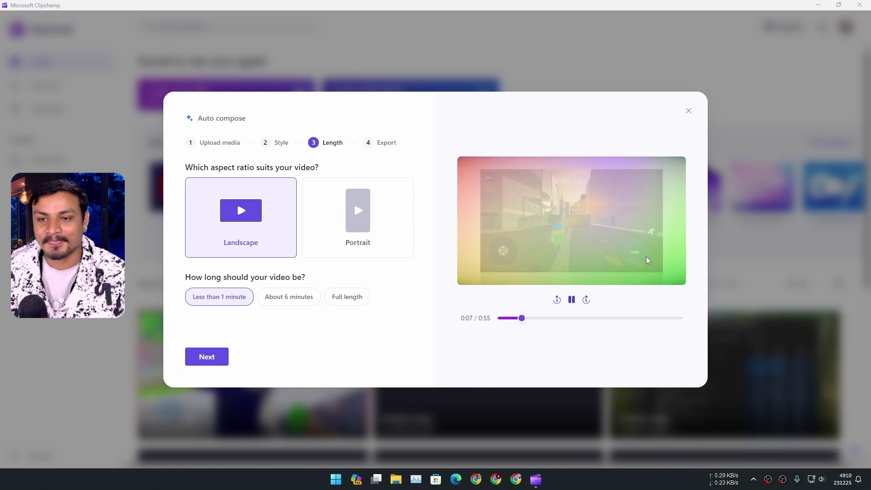
drag(579, 318, 657, 325)
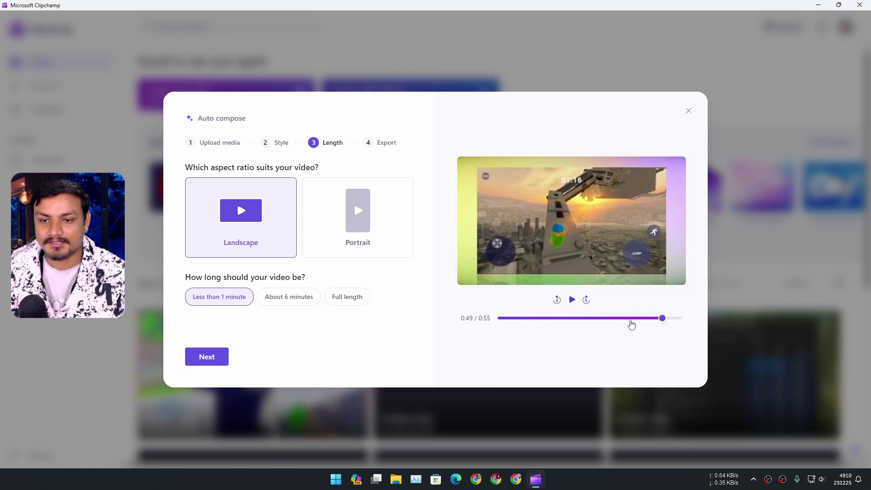
click(631, 324)
click(571, 300)
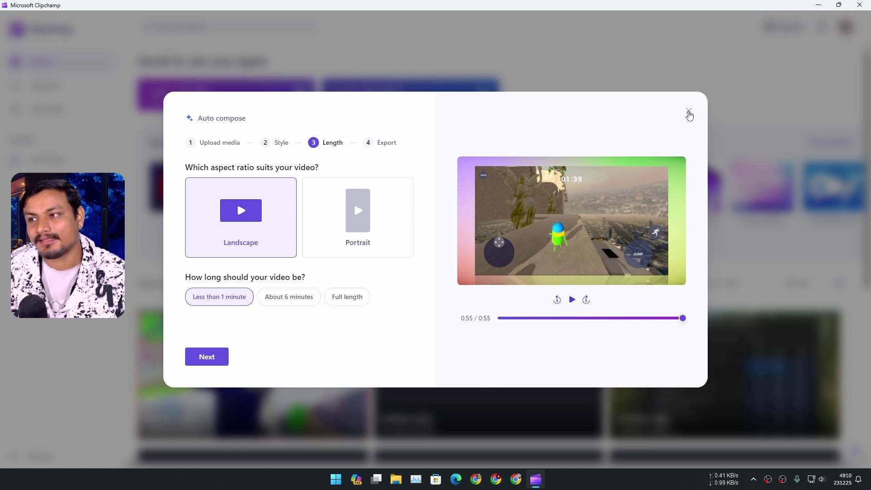
click(688, 113)
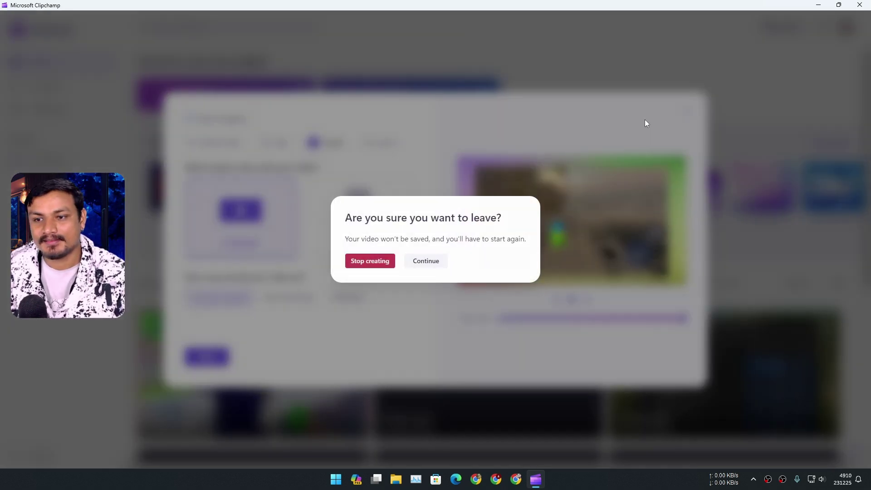
- Stop creating the auto-composed video and close Clipchamp
click(369, 261)
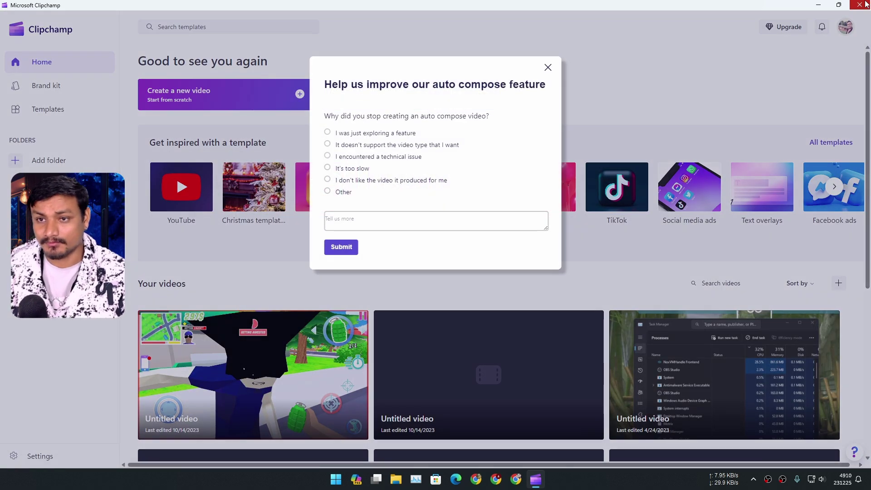
click(848, 5)
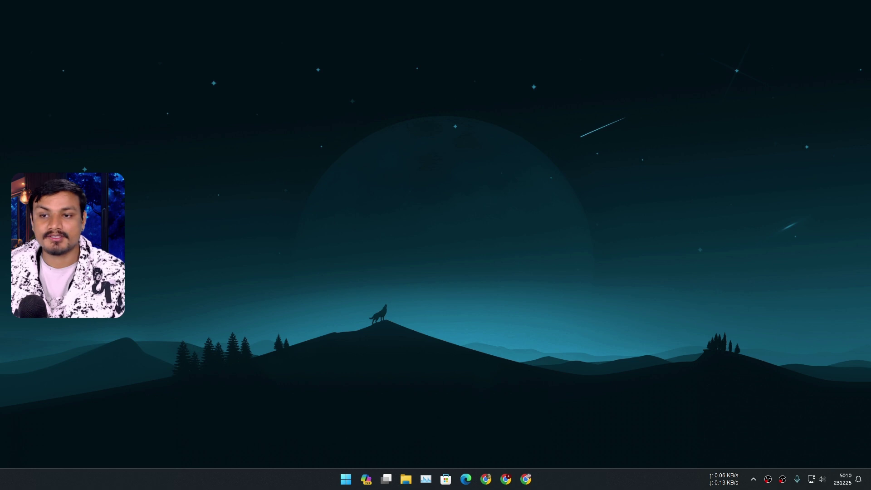